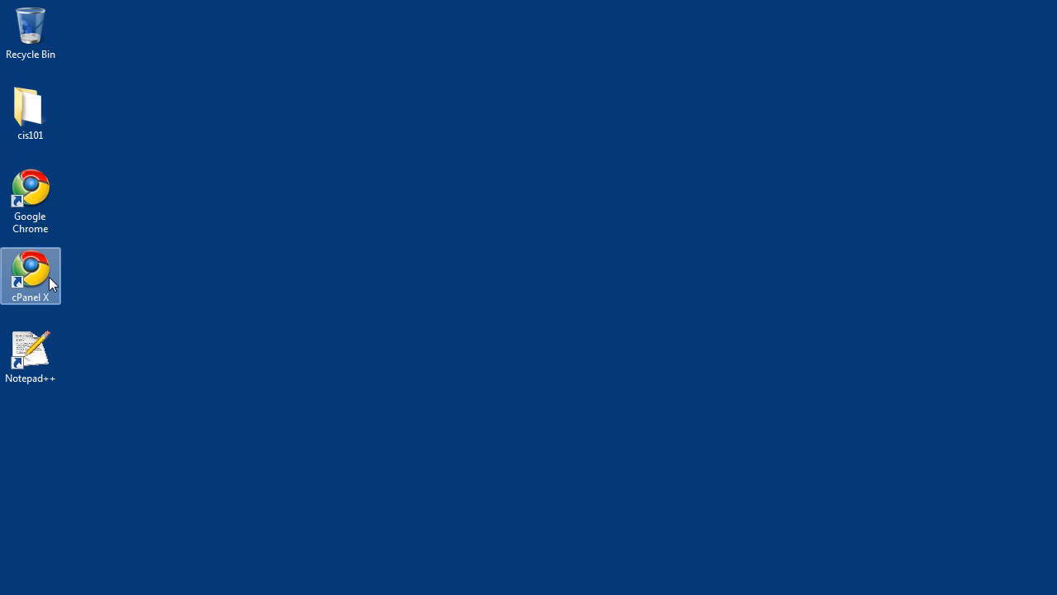
Step: Open Google Chrome and go to the new account request page at new.is2.byuh.edu
double_click(35, 202)
click(338, 55)
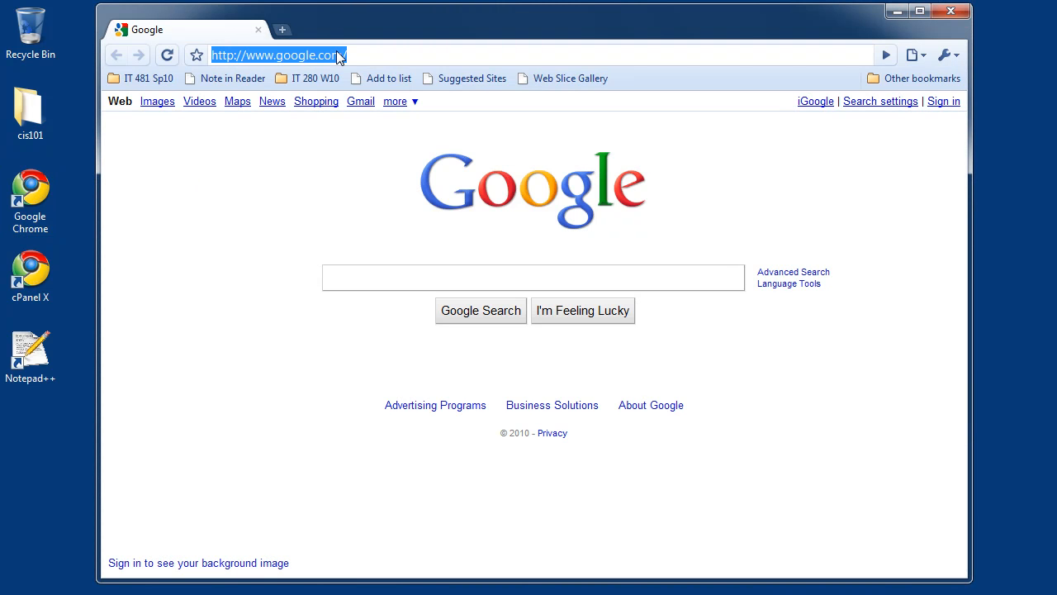
text(ne)
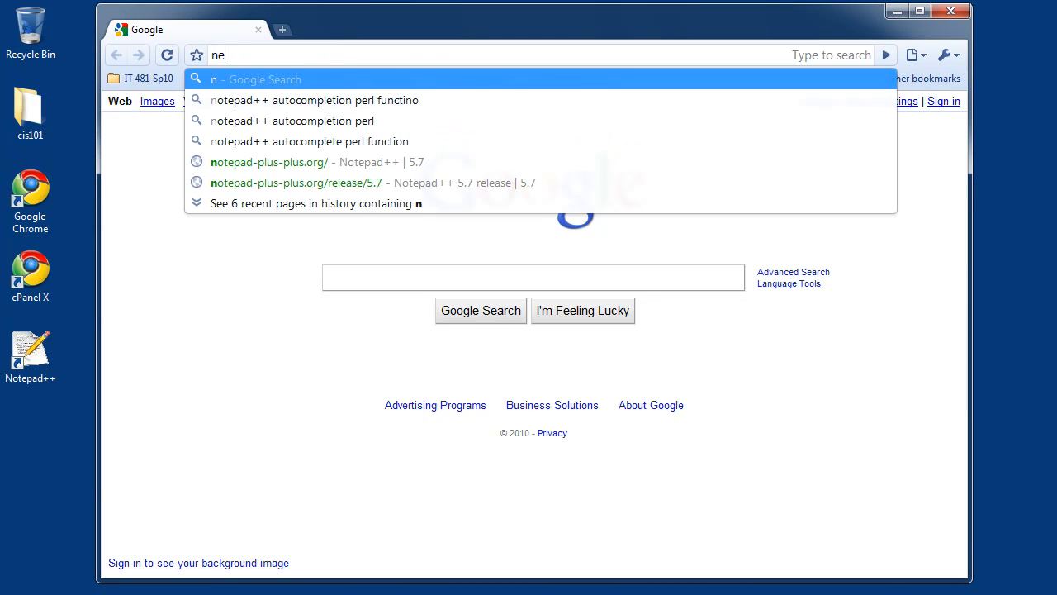
text(w.is2.byuh.edu)
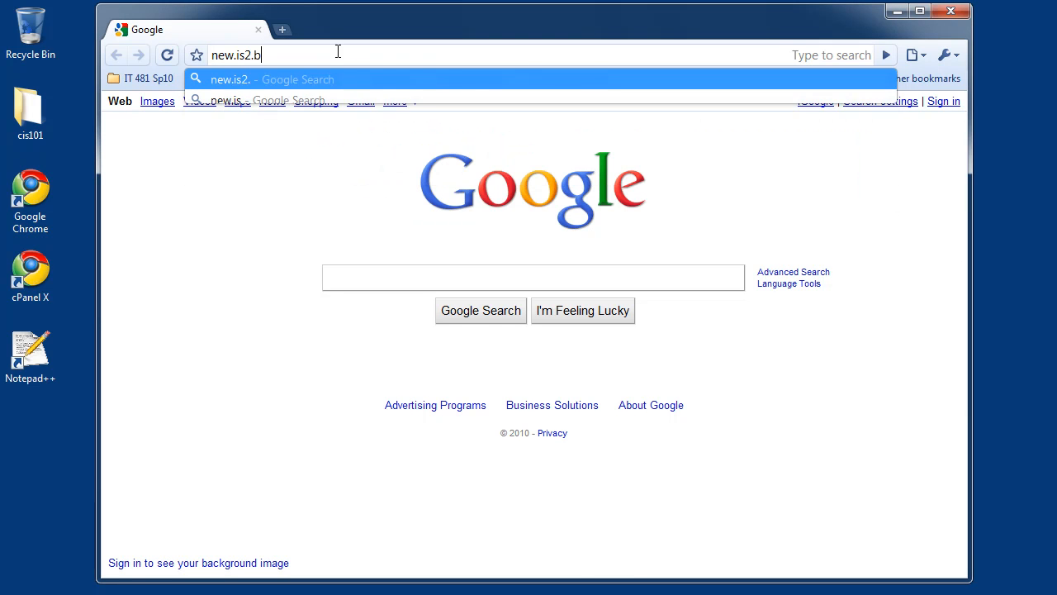
key(Return)
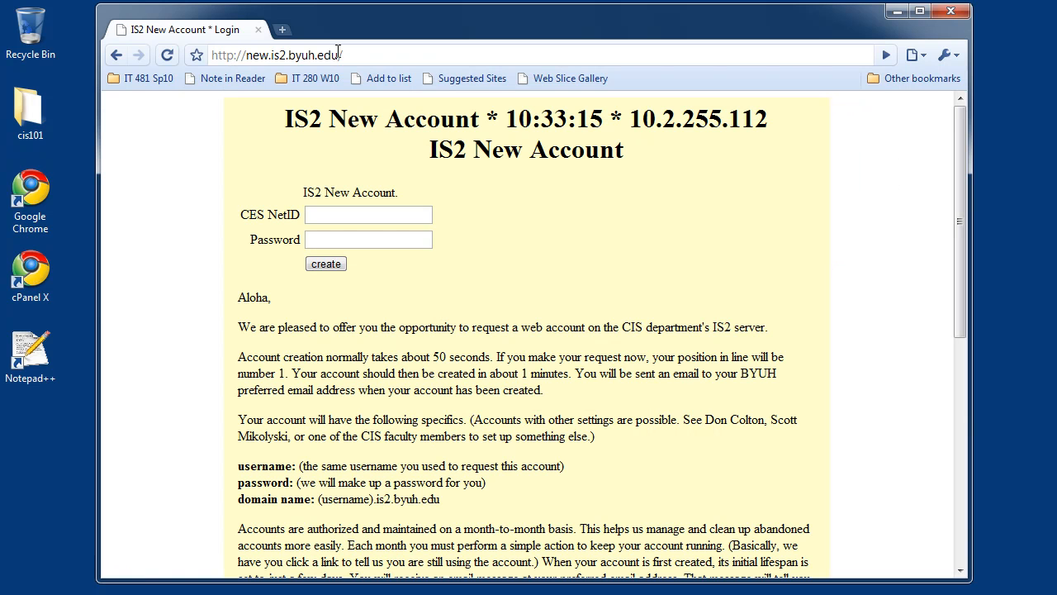
Step: Examine the account request fields and the username, password and domain name details for a new IS2 account
click(372, 215)
click(353, 245)
drag(237, 466, 479, 497)
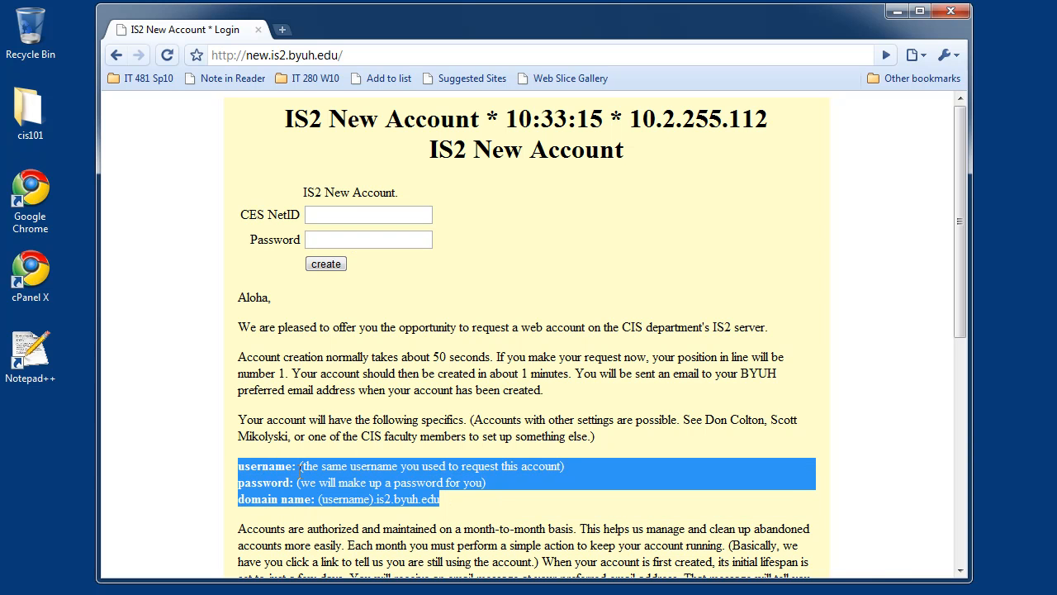
drag(294, 482, 493, 487)
click(392, 500)
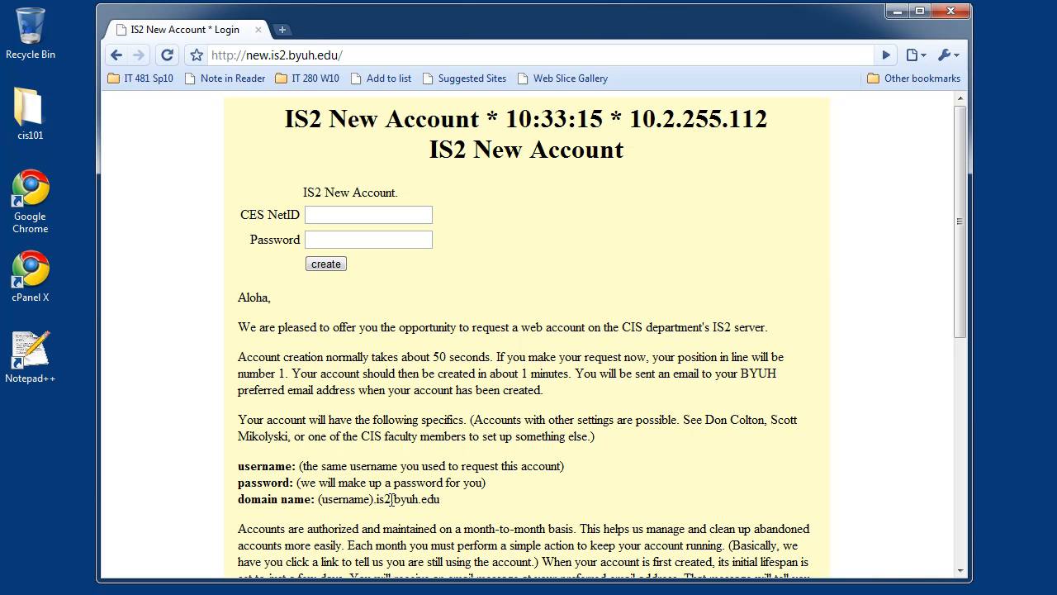
Step: Go to amc79.is2.byuh.edu/cpanel and proceed past the certificate warning
click(339, 55)
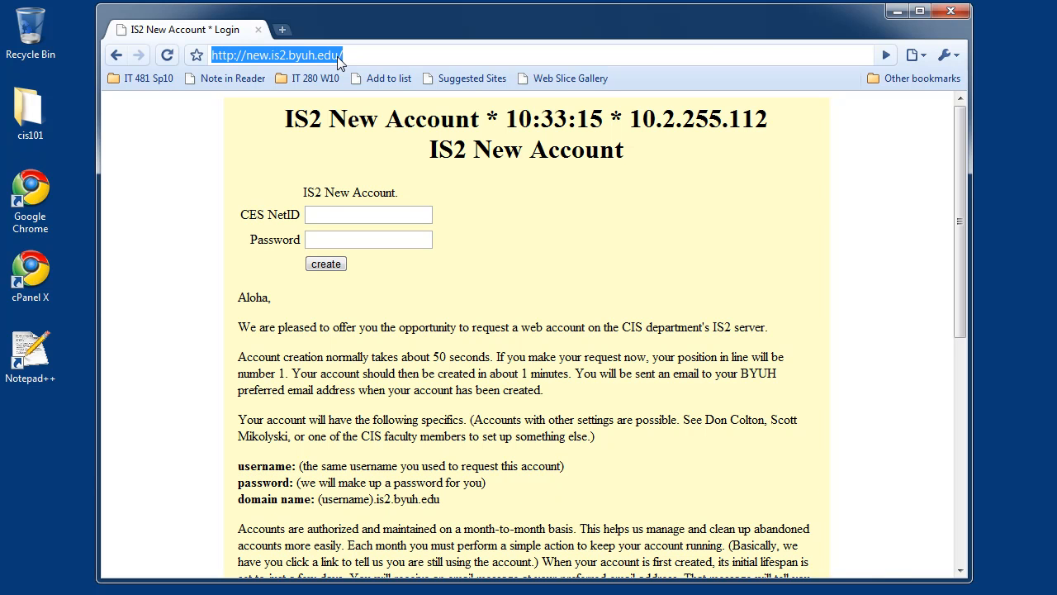
text(amc79)
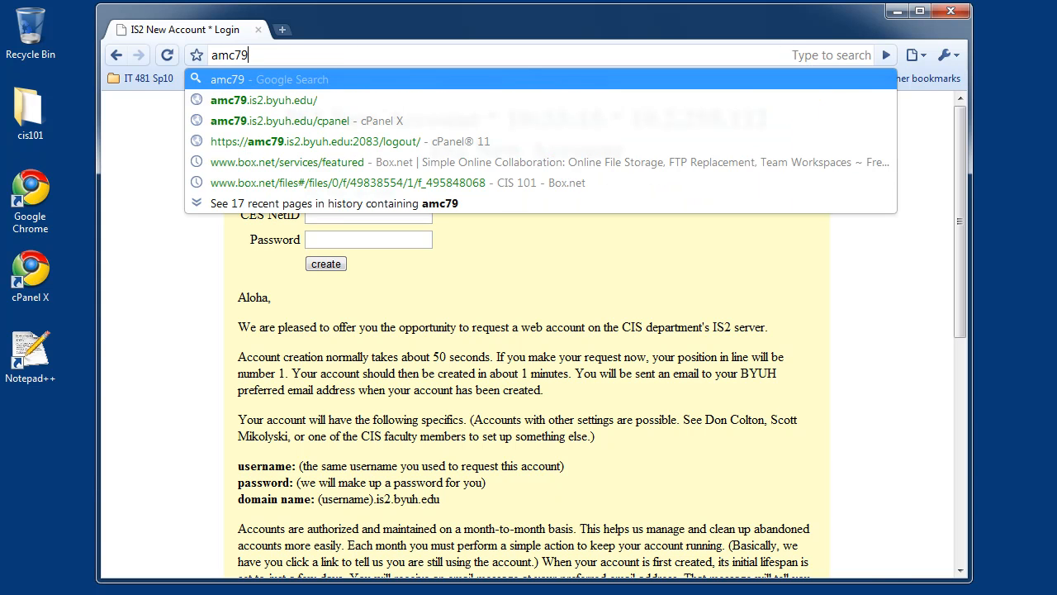
text(.)
key(Down)
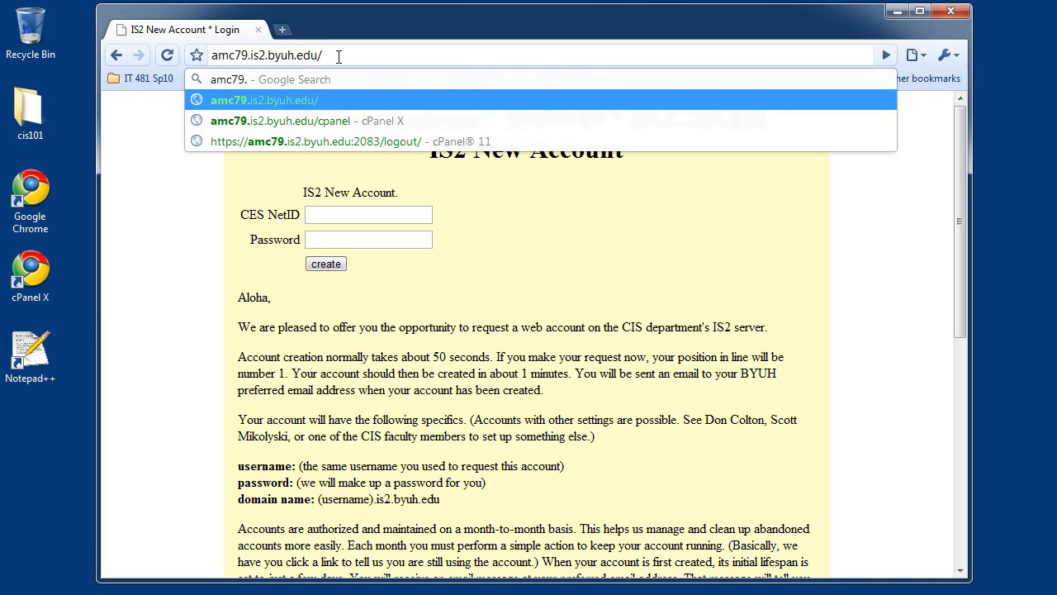
key(Down)
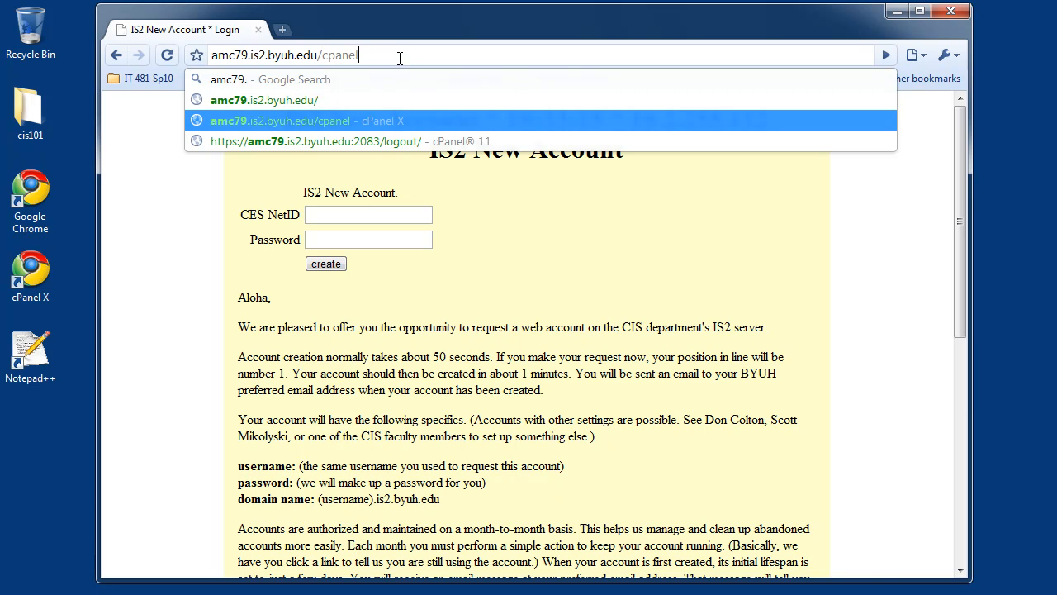
key(Return)
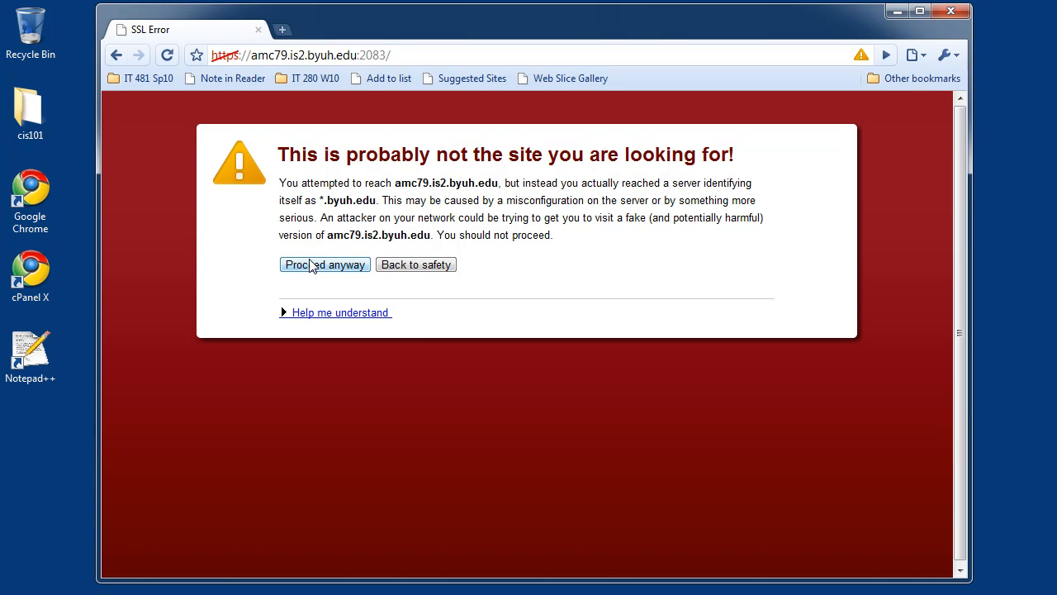
click(334, 271)
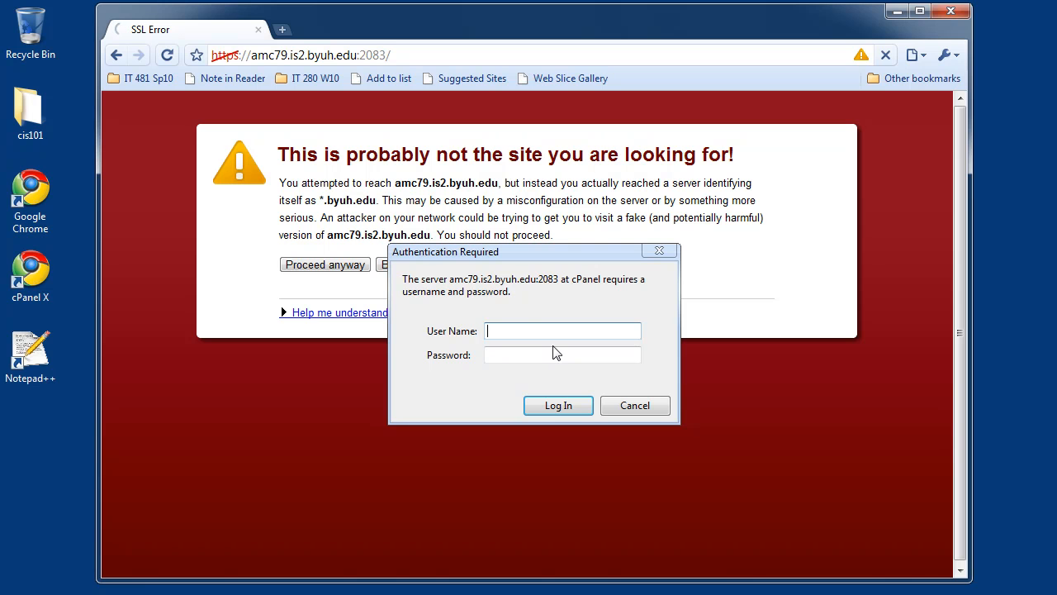
Step: Log in to cPanel with the account's user name and password
key(Tab)
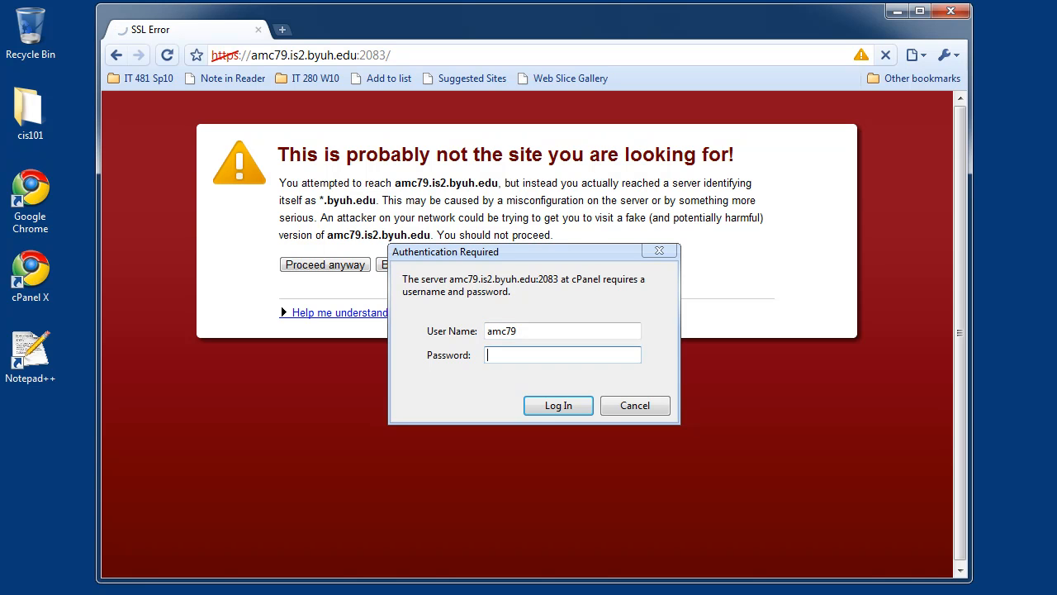
text(****************)
key(Return)
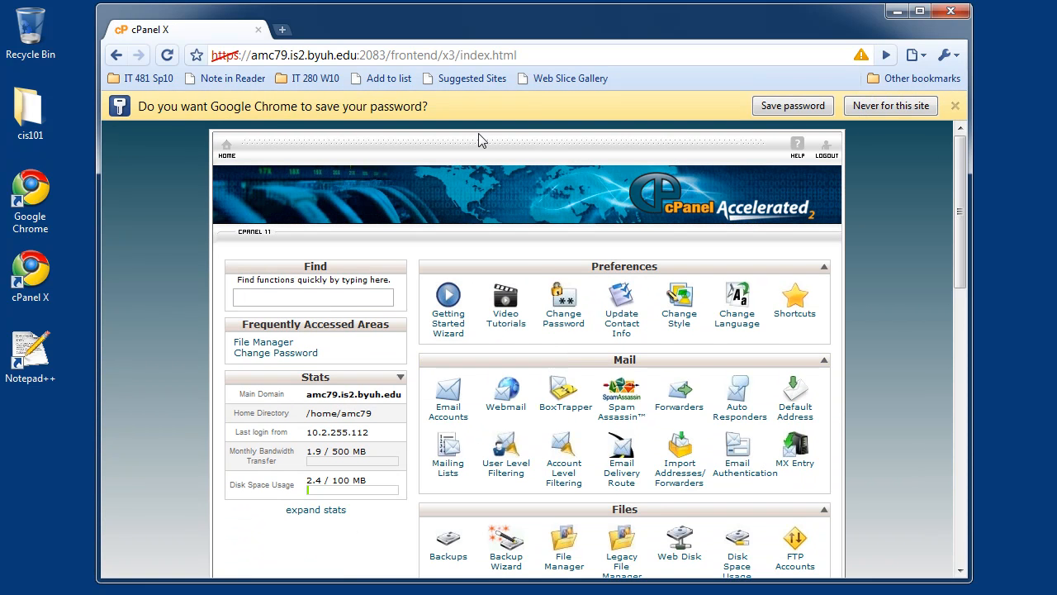
Step: Create a desktop shortcut to the cPanel page under Google Chrome, replacing the existing cPanel X shortcut, and test it
click(223, 57)
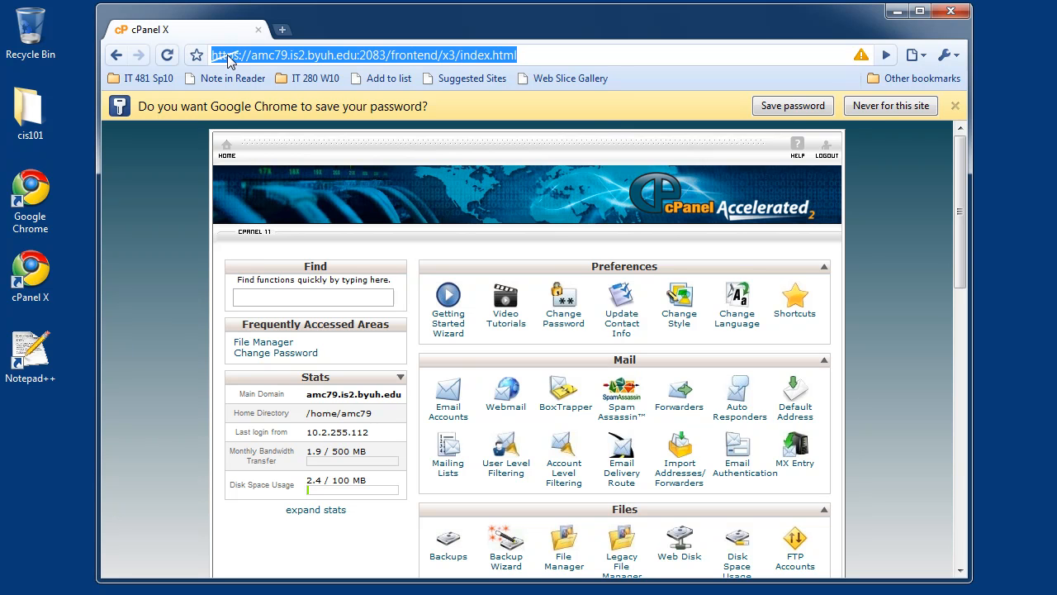
drag(229, 56, 41, 443)
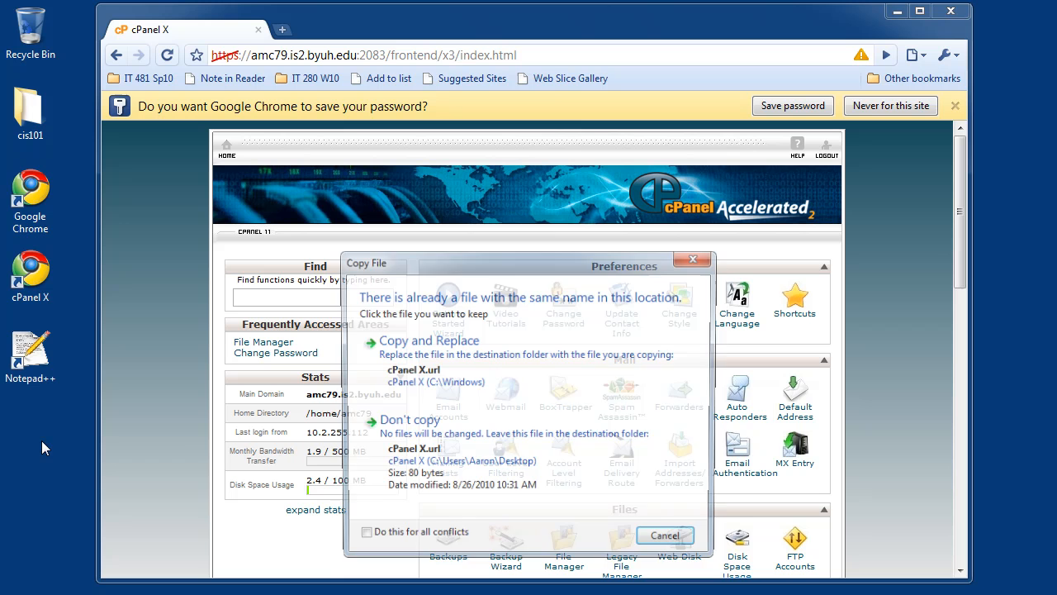
click(468, 360)
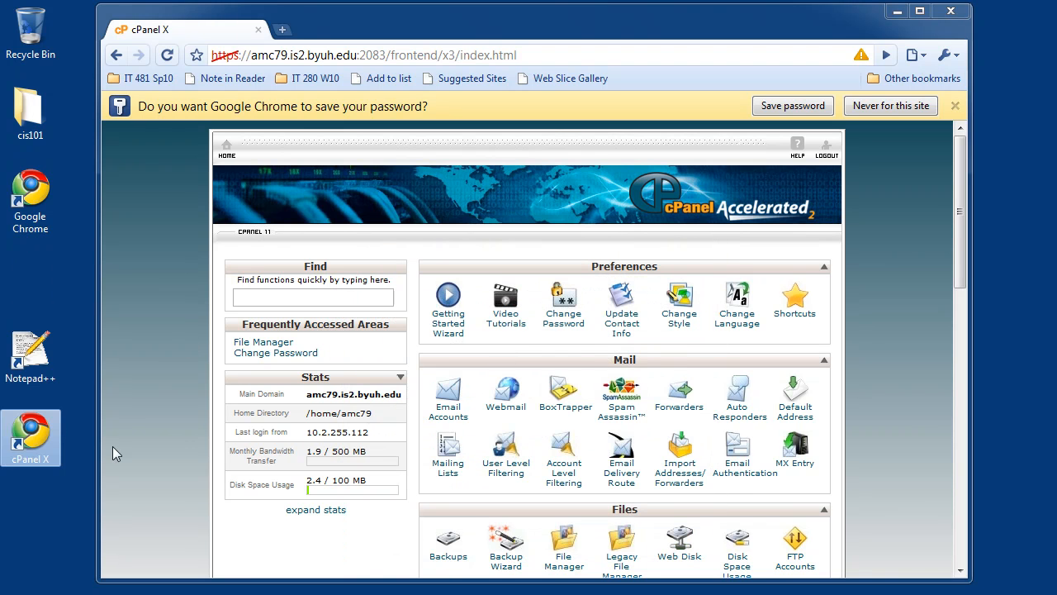
drag(39, 448, 33, 277)
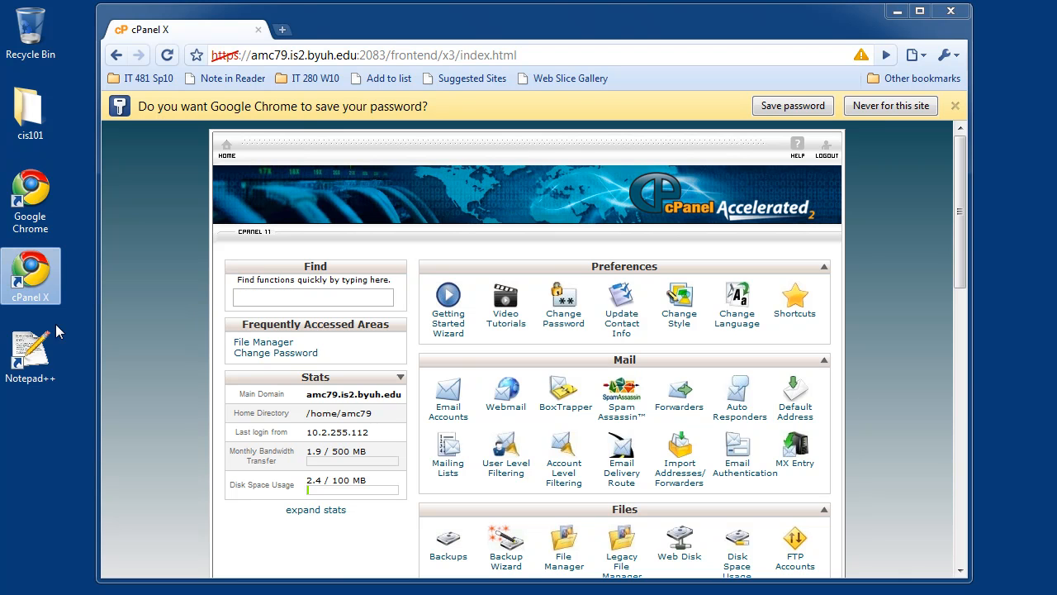
double_click(22, 288)
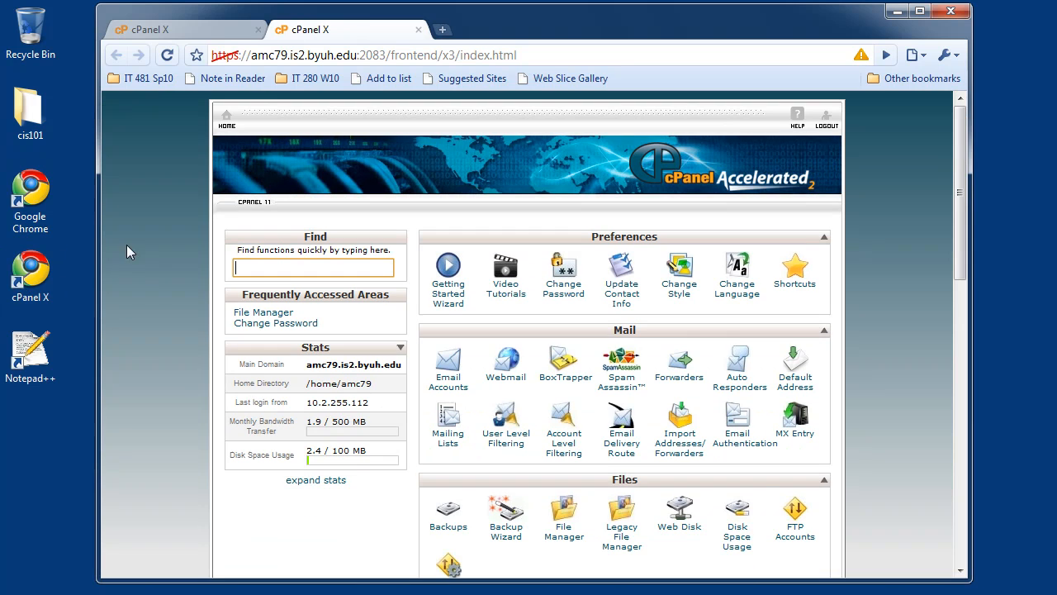
click(418, 30)
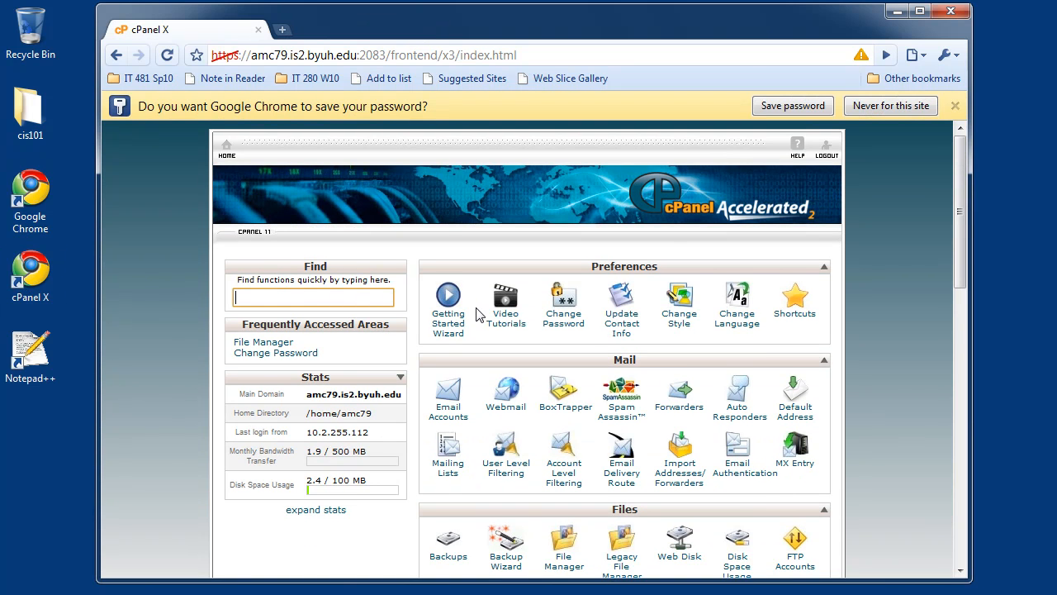
Step: Open the File Manager at the web root (public_html/www), choosing to always open this directory in the future
scroll(601, 327, down, 1)
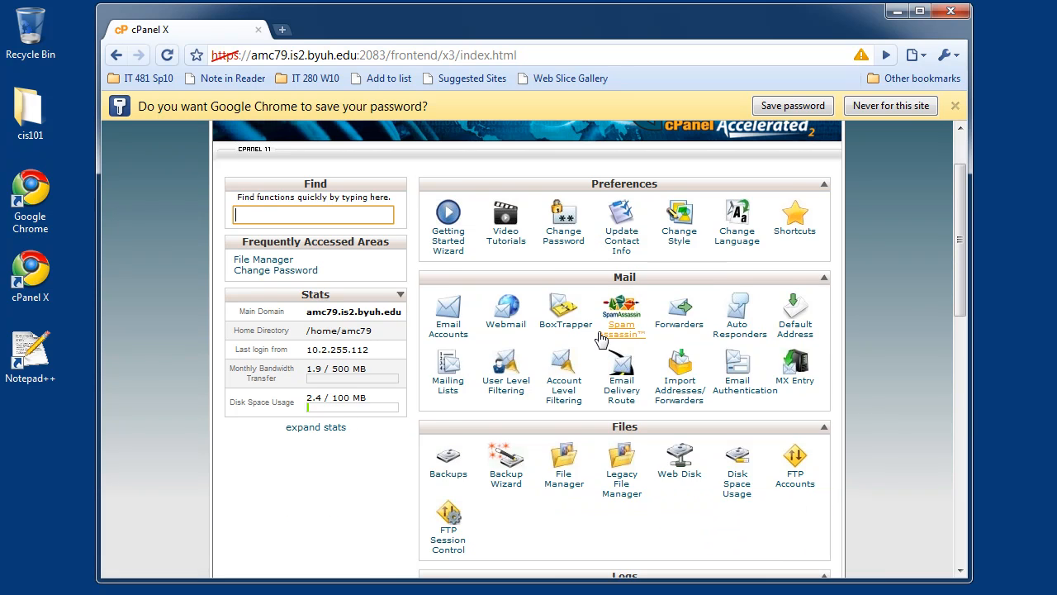
click(570, 499)
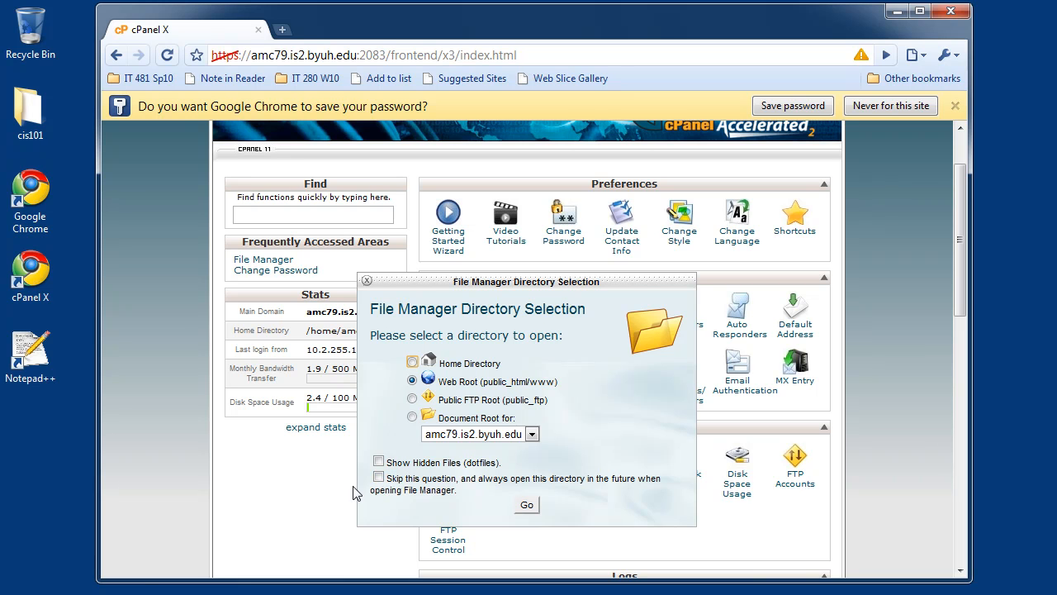
click(379, 477)
click(528, 506)
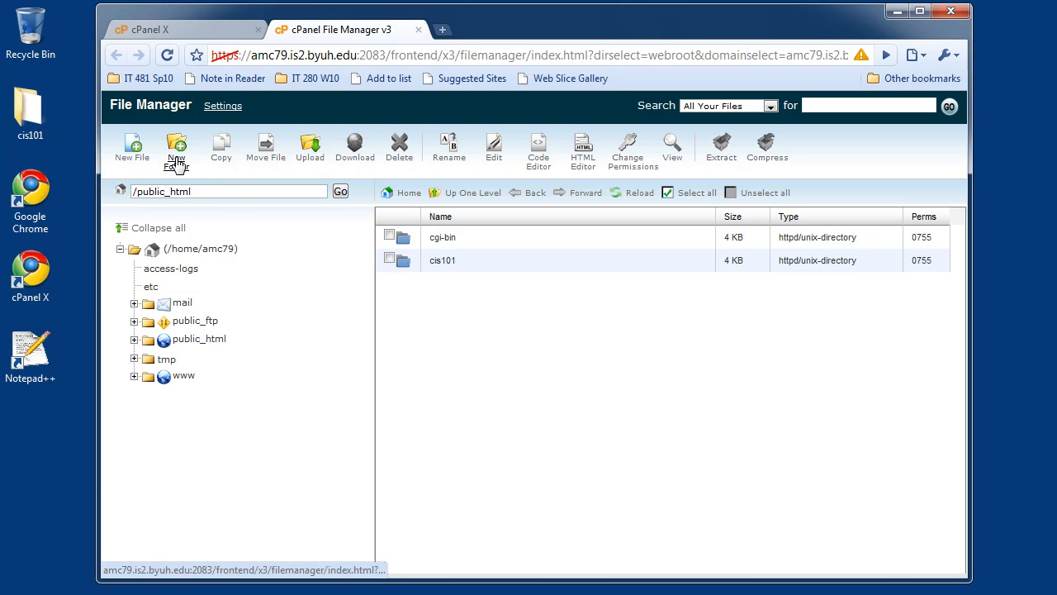
Step: Delete the cis101 folder from public_html and create a new folder named cis101 there
click(391, 260)
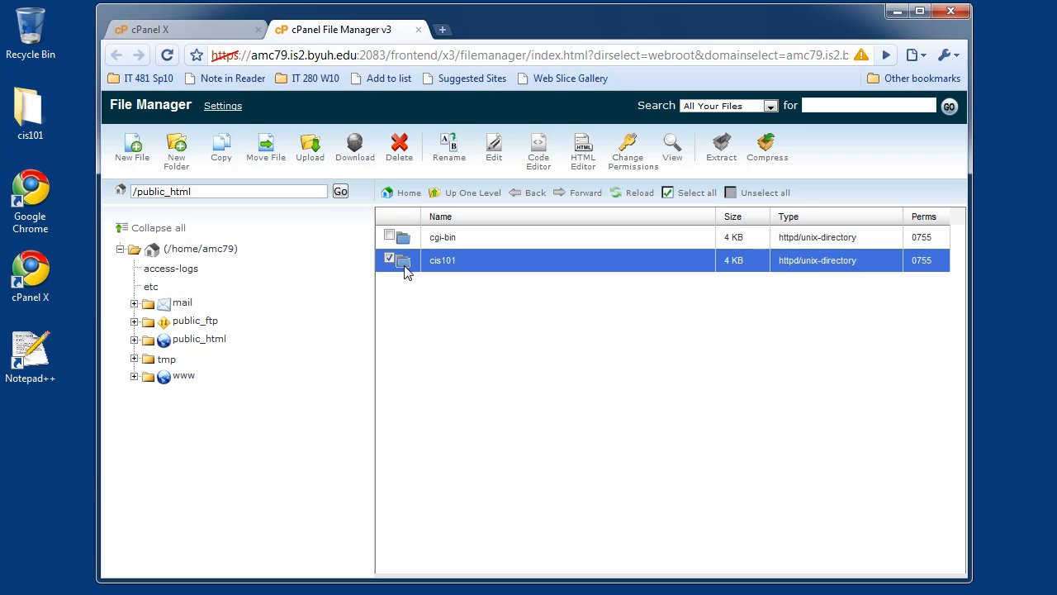
click(400, 152)
click(677, 378)
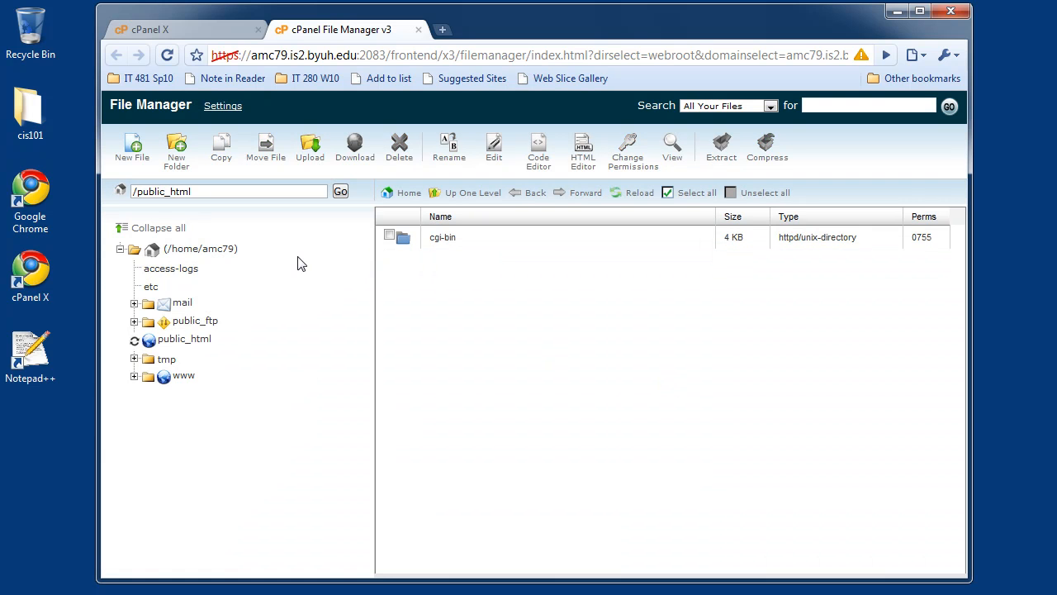
click(178, 165)
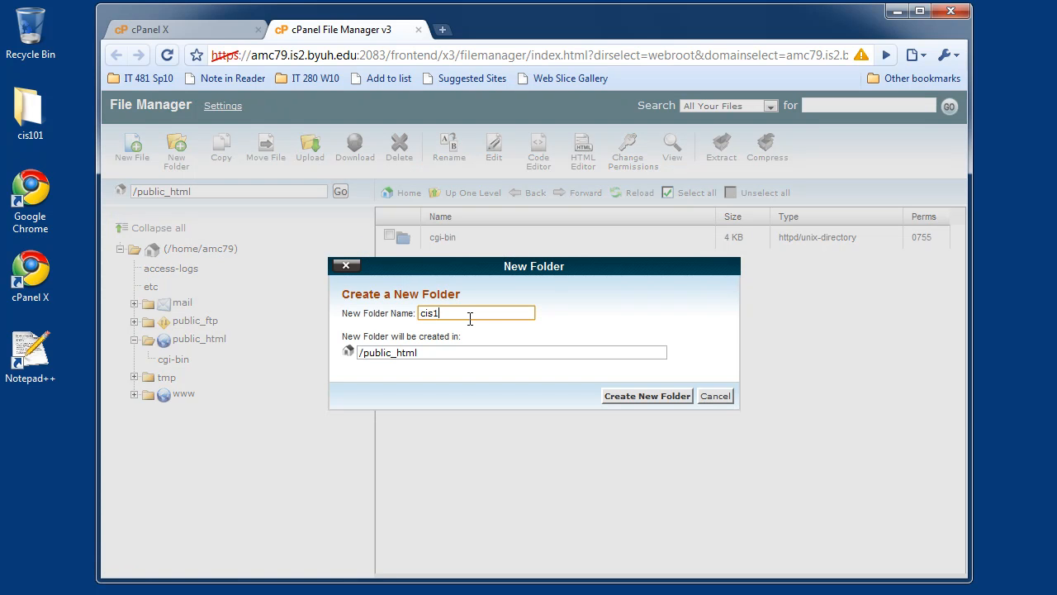
click(645, 396)
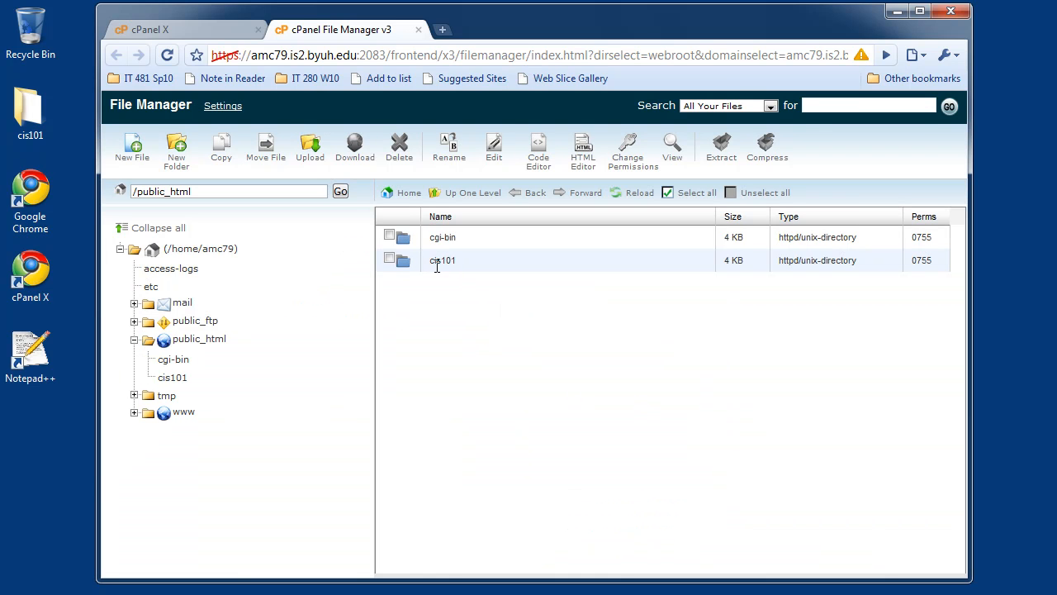
Step: View the new folder's web page at amc79.is2.byuh.edu/cis101 in a new browser tab
click(443, 30)
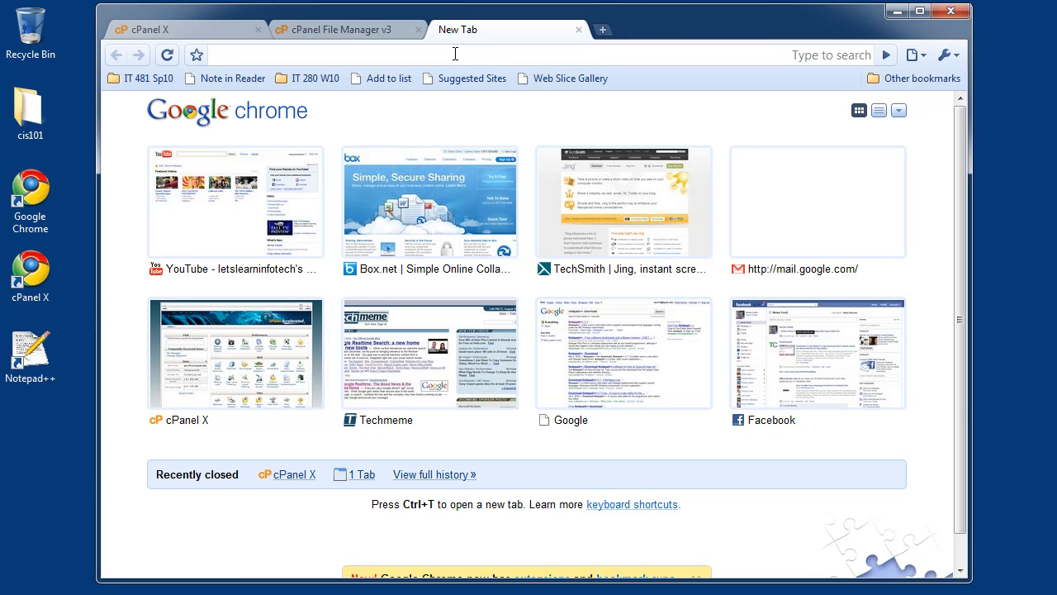
text(amc79.is2.byuh.edu/cpan)
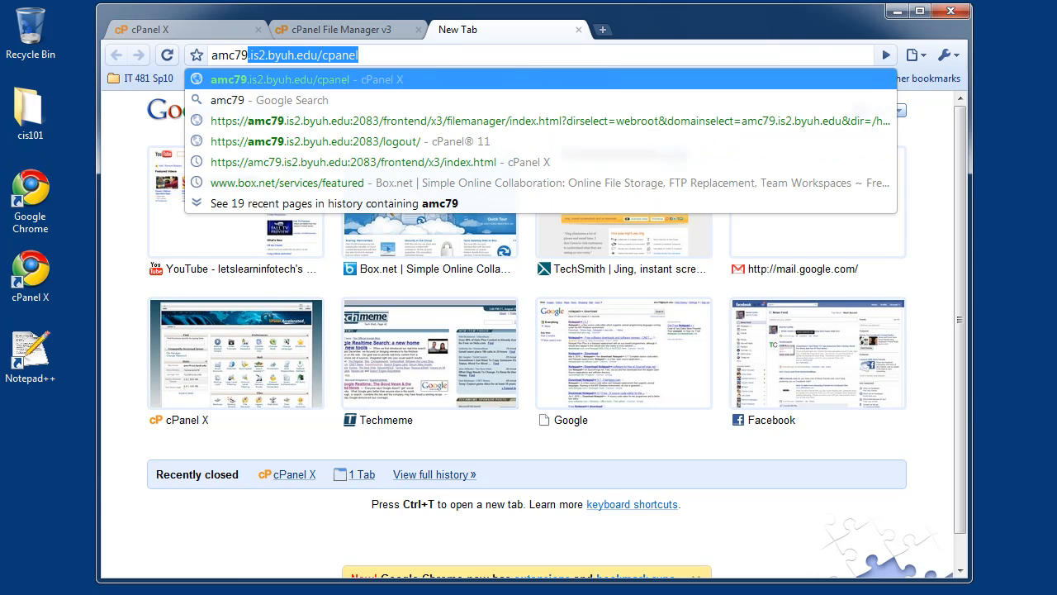
key(BackSpace)
key(BackSpace)
key(BackSpace)
key(BackSpace)
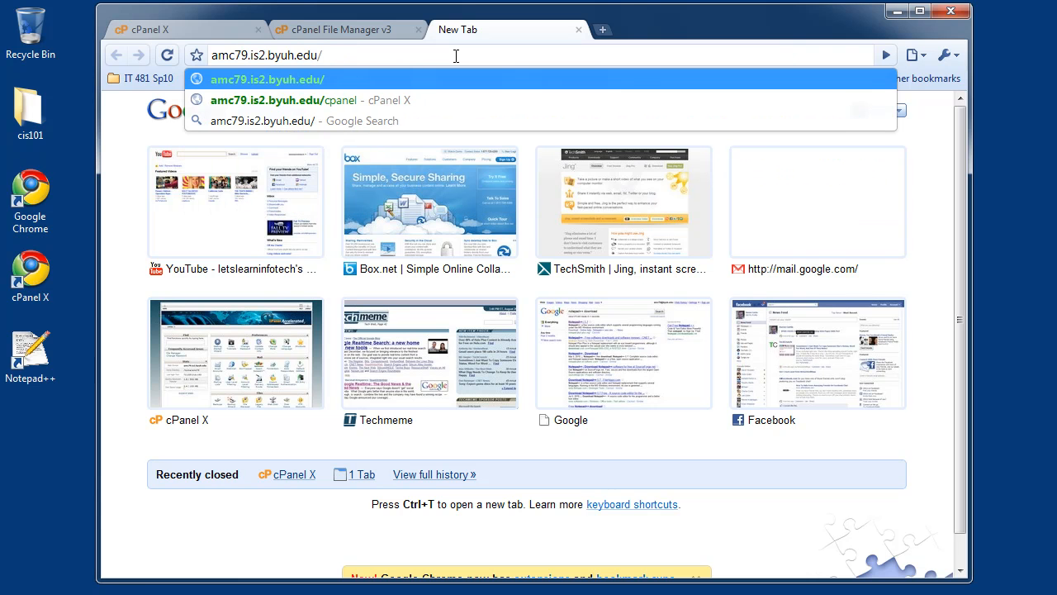
text(cis101)
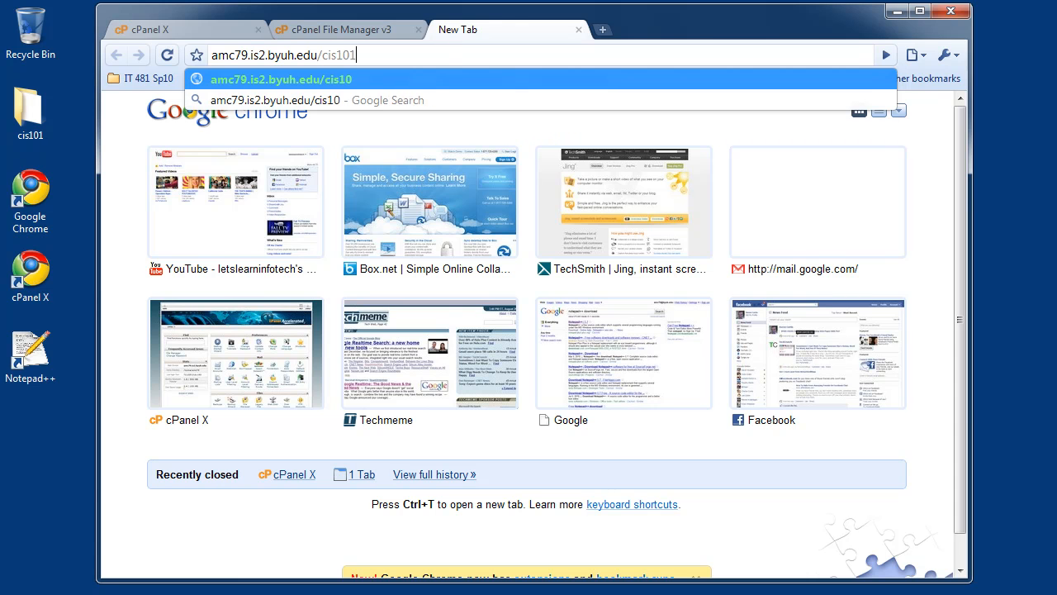
key(Return)
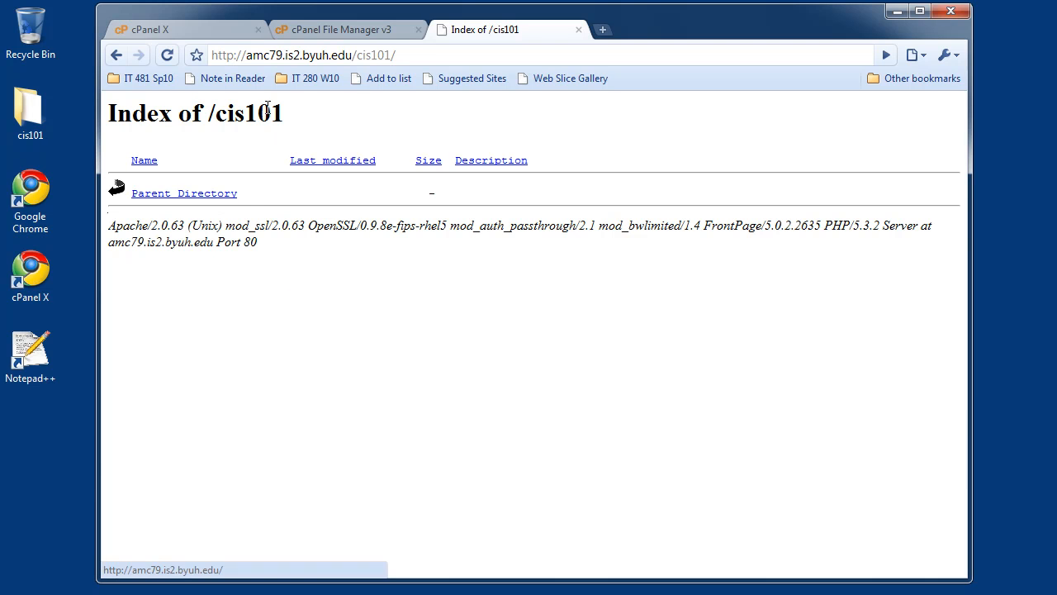
Step: Visit amc79.is2.byuh.edu/it240 to test a folder address that was not created, and return to the cis101 page
click(408, 57)
click(405, 56)
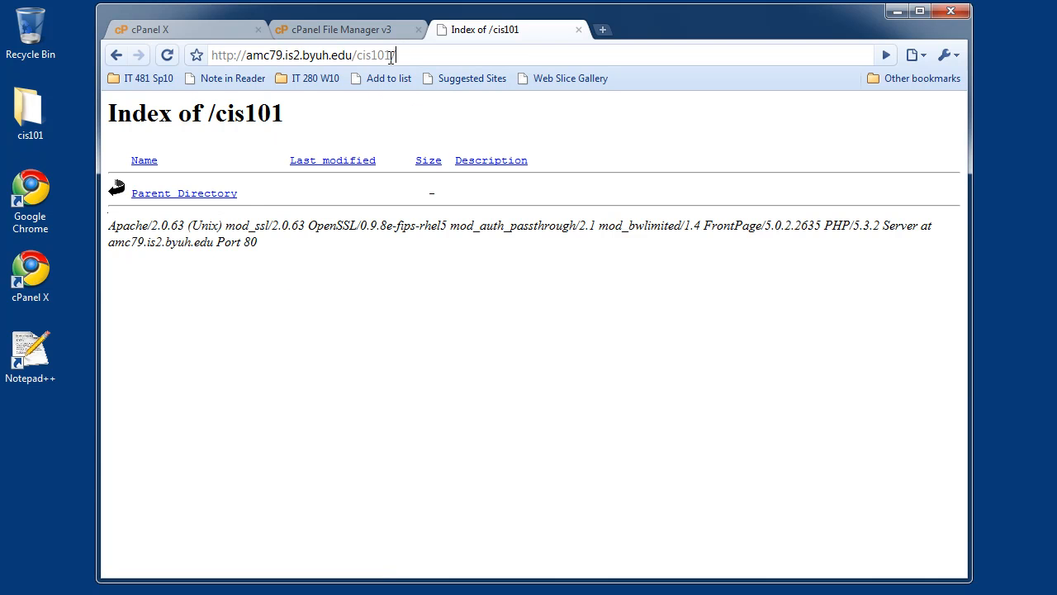
drag(358, 56, 444, 78)
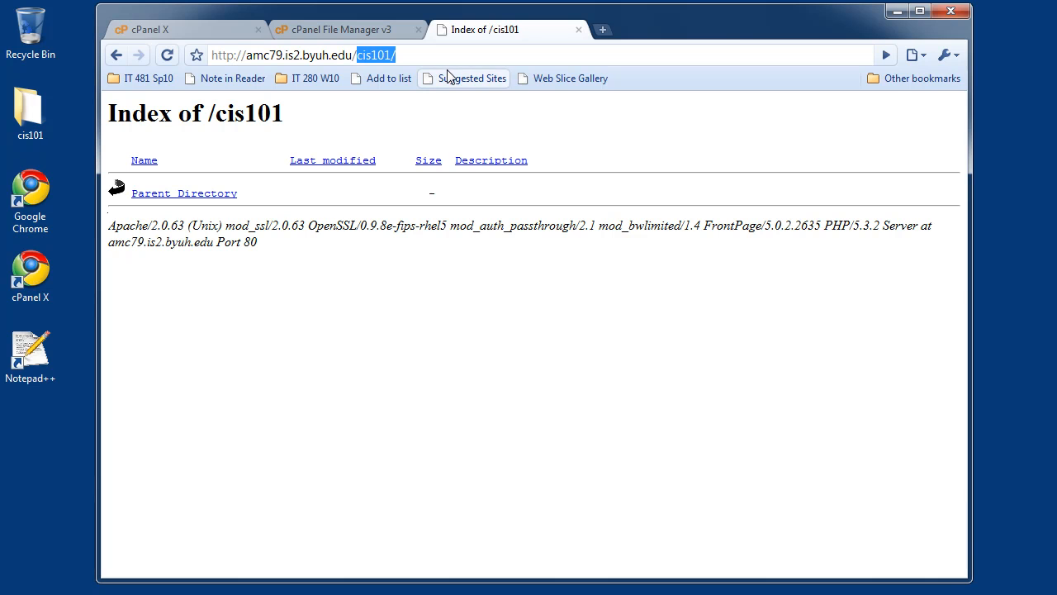
text(it2)
text(40)
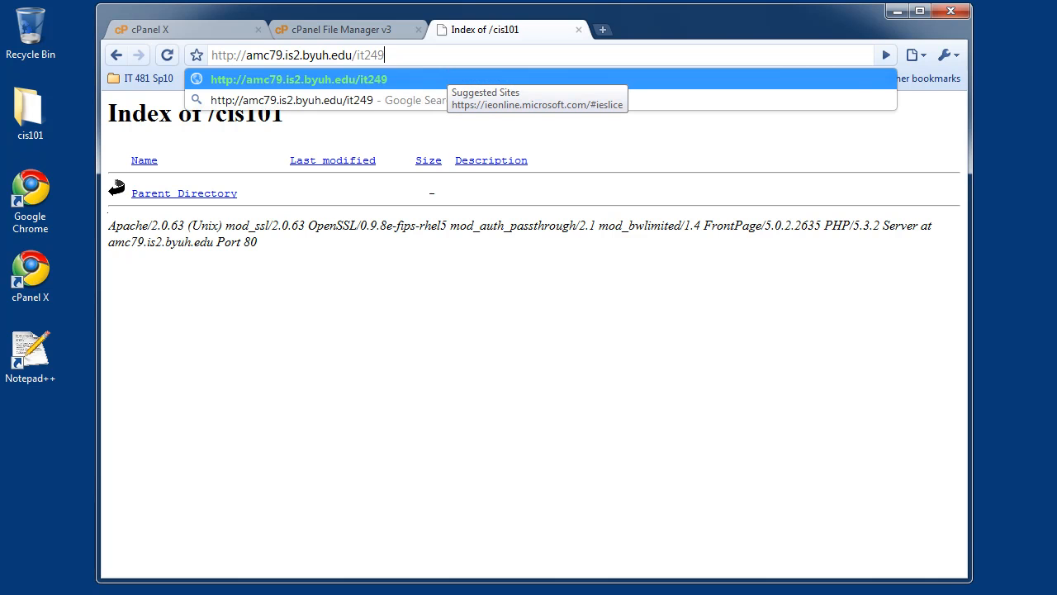
key(Return)
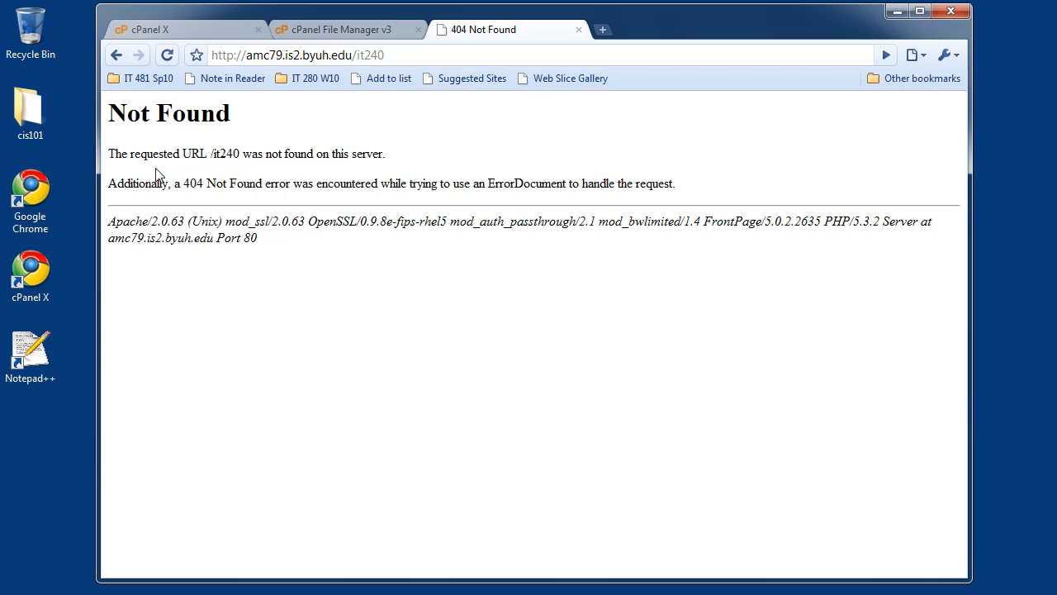
drag(155, 114, 219, 115)
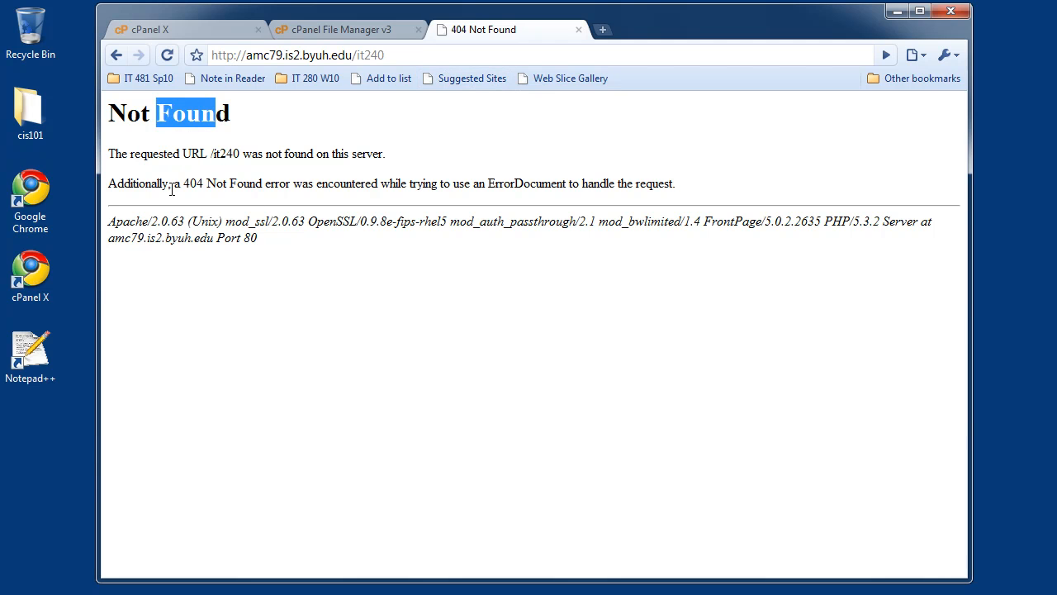
drag(184, 185, 291, 180)
click(320, 181)
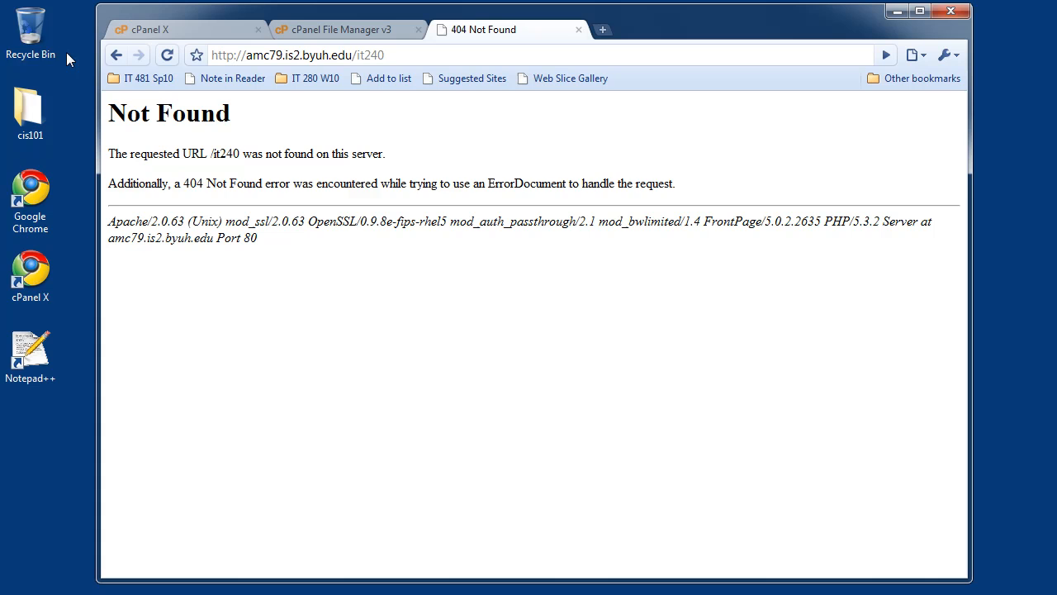
click(116, 54)
click(418, 55)
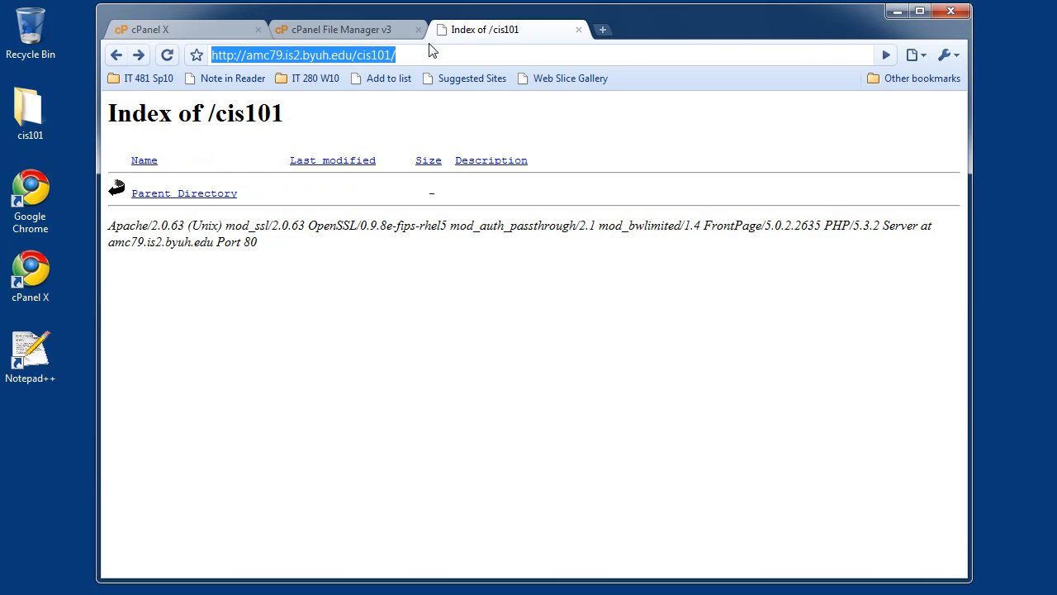
Step: Create a new file named index.html inside /public_html/cis101 in the File Manager
click(375, 32)
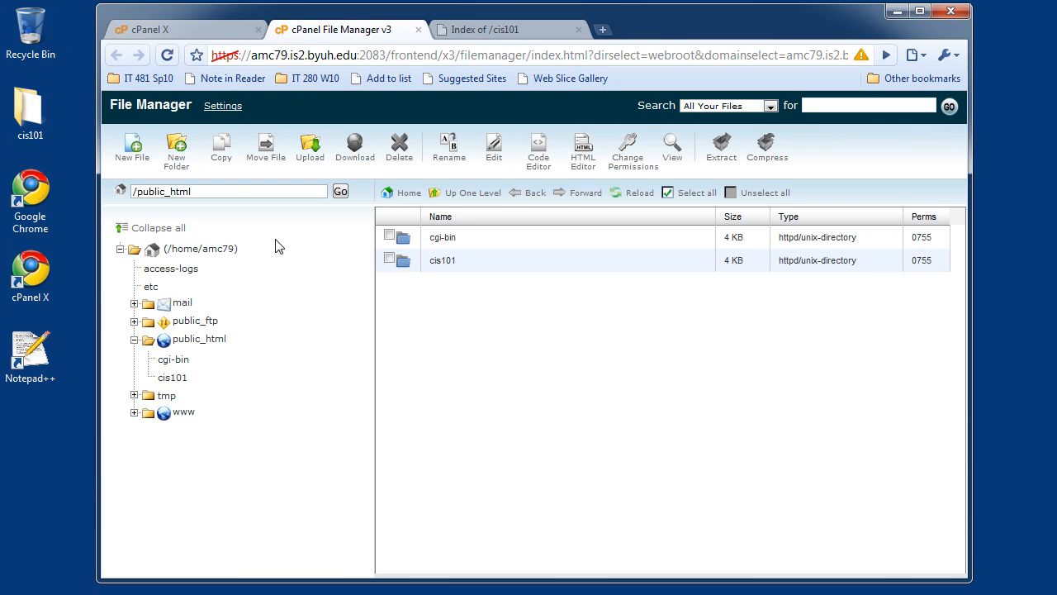
double_click(403, 261)
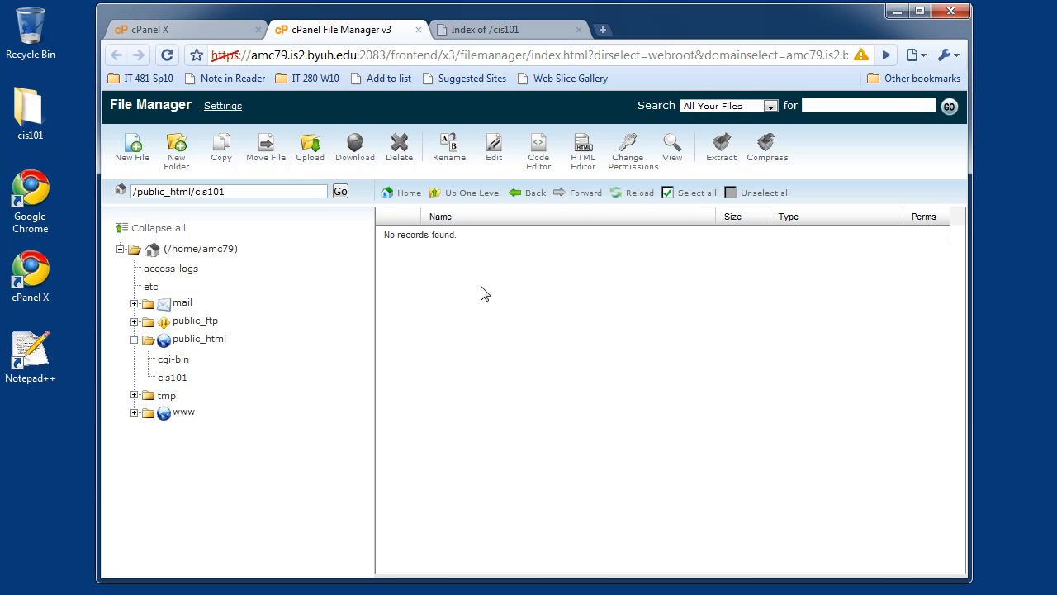
click(132, 157)
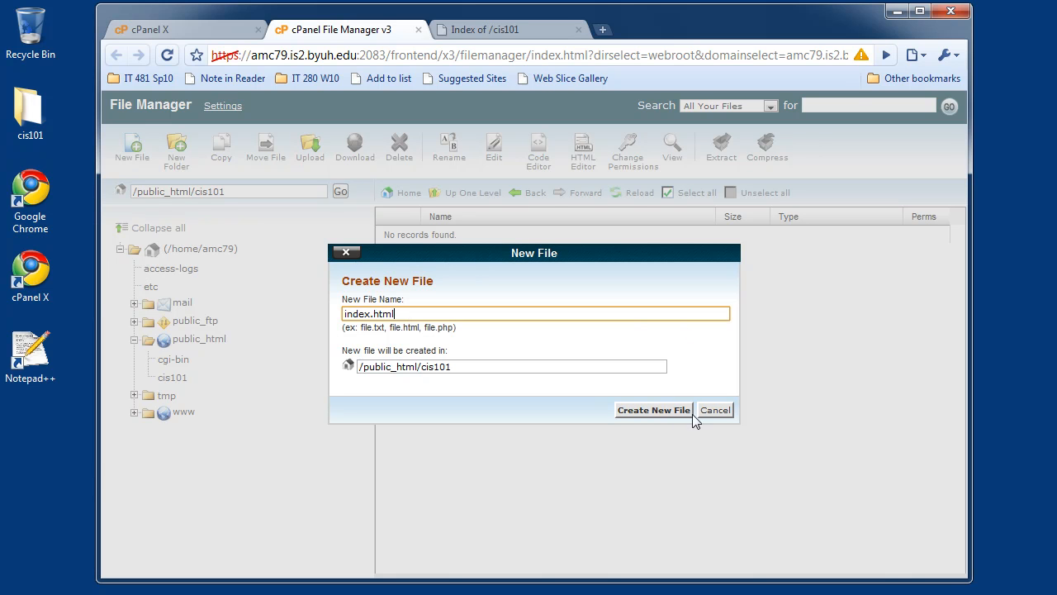
click(666, 411)
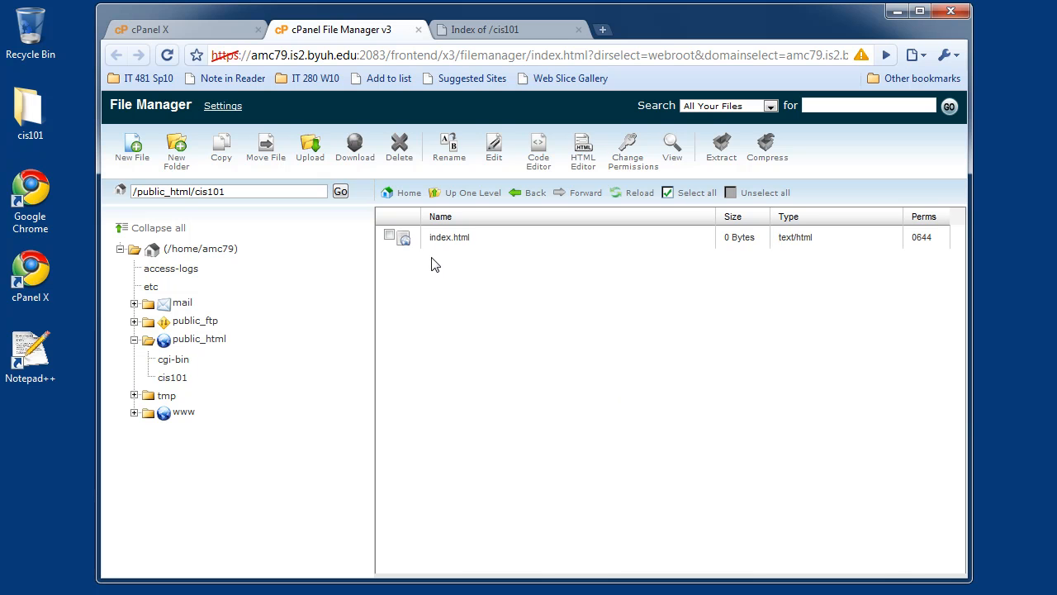
Step: Open index.html in the Code Editor with iso-8859-1 encoding, write "Hello world. My name is" followed by the author's full name, and save it
click(388, 236)
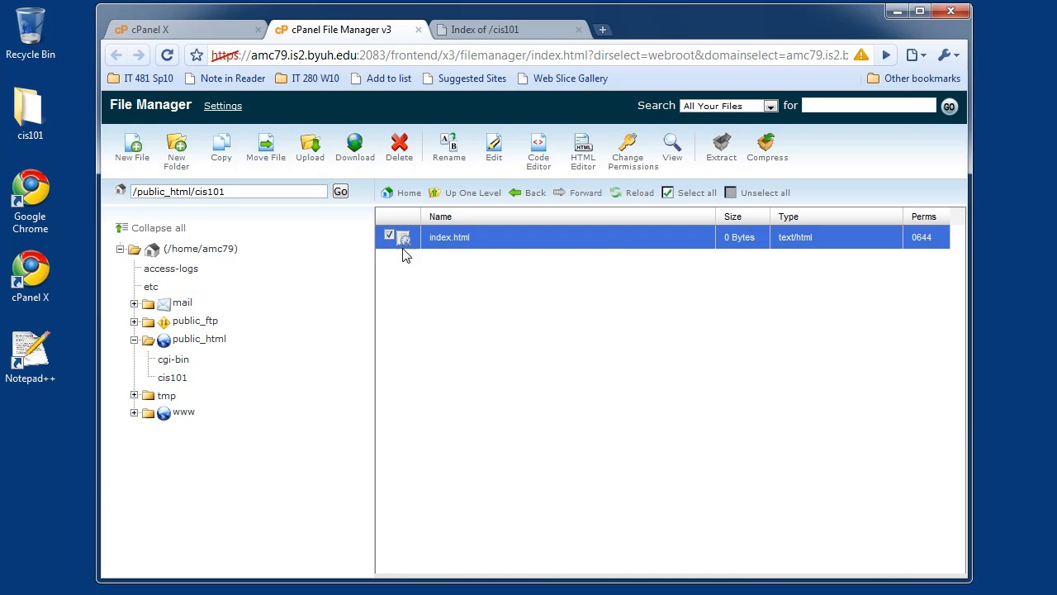
click(539, 166)
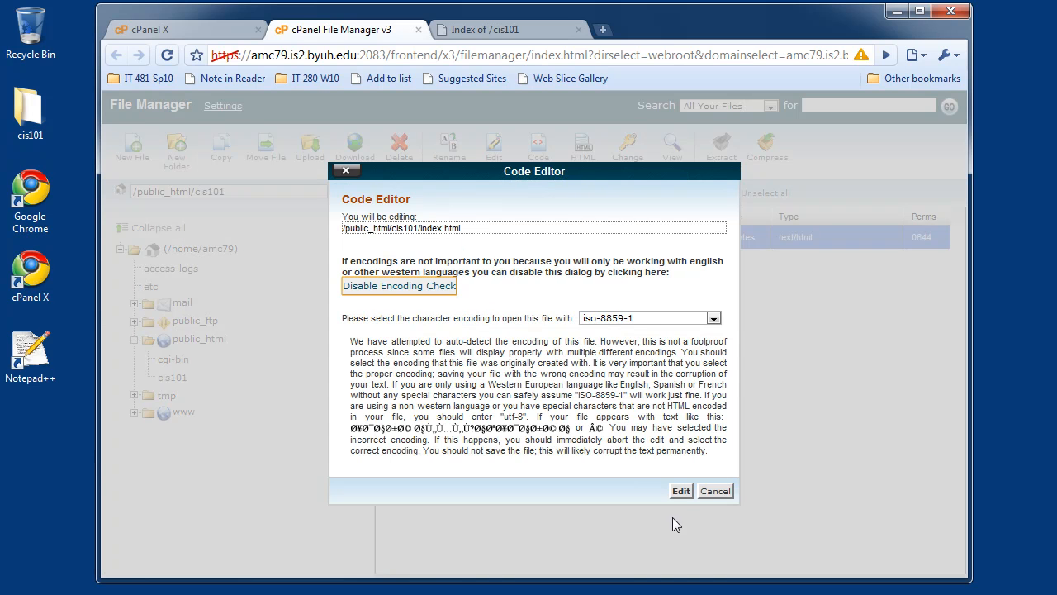
click(682, 491)
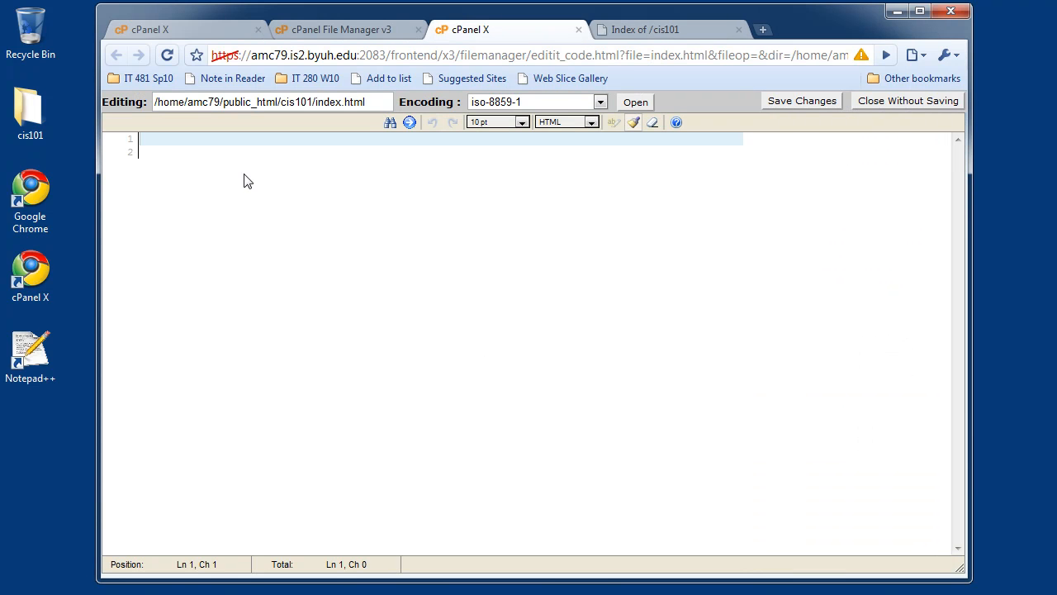
text(Hello world. My n)
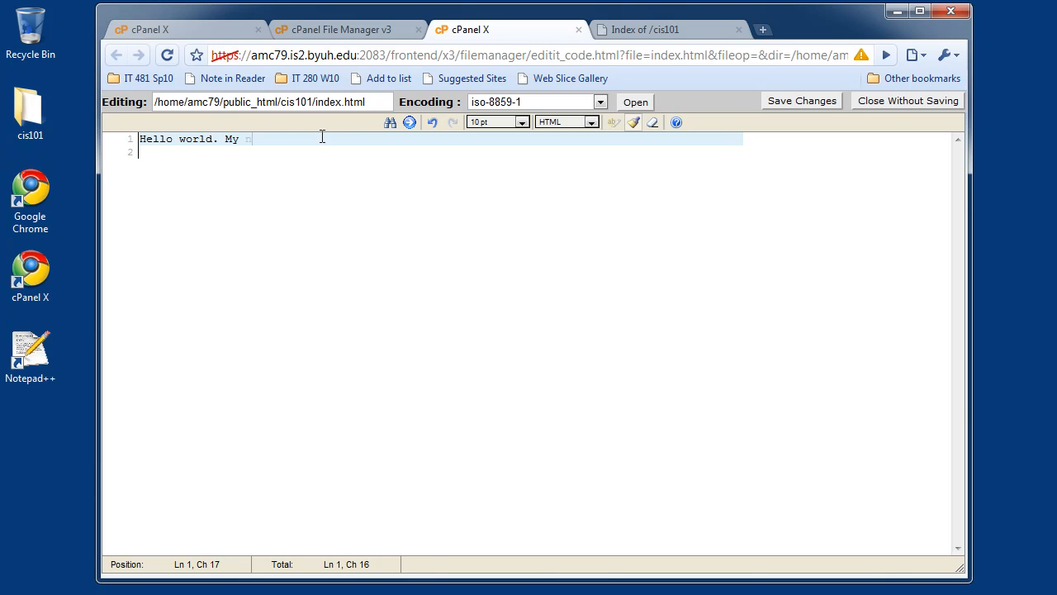
text(ame is Aaron Curtis)
click(768, 101)
Step: Reload the cis101 web page and examine its greeting text
click(665, 27)
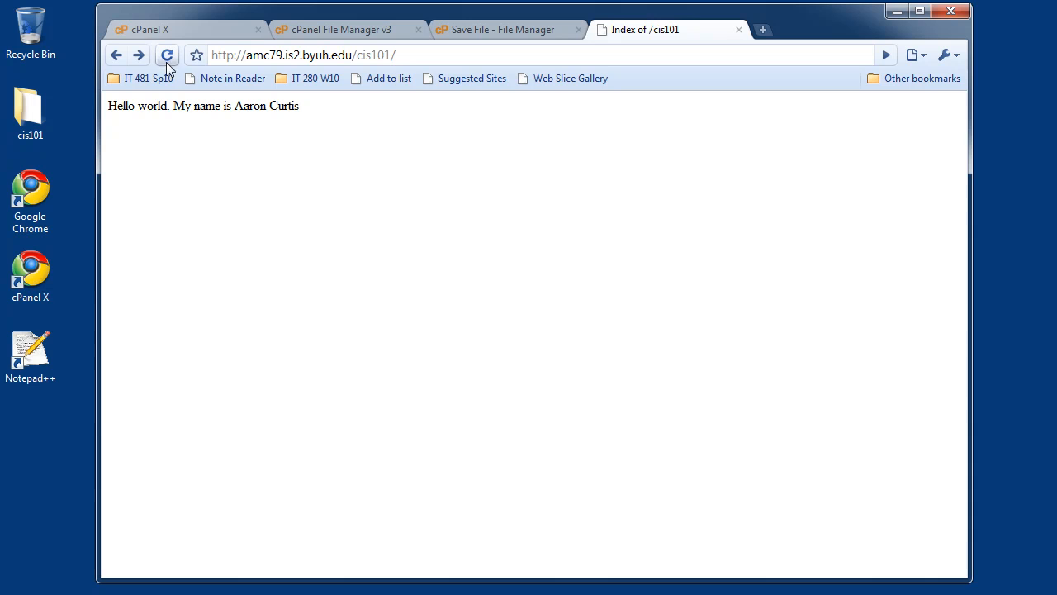
drag(173, 105, 138, 109)
click(132, 116)
Step: Load the page through its full file address, amc79.is2.byuh.edu/cis101/index.html
click(428, 55)
click(438, 55)
text(index.html)
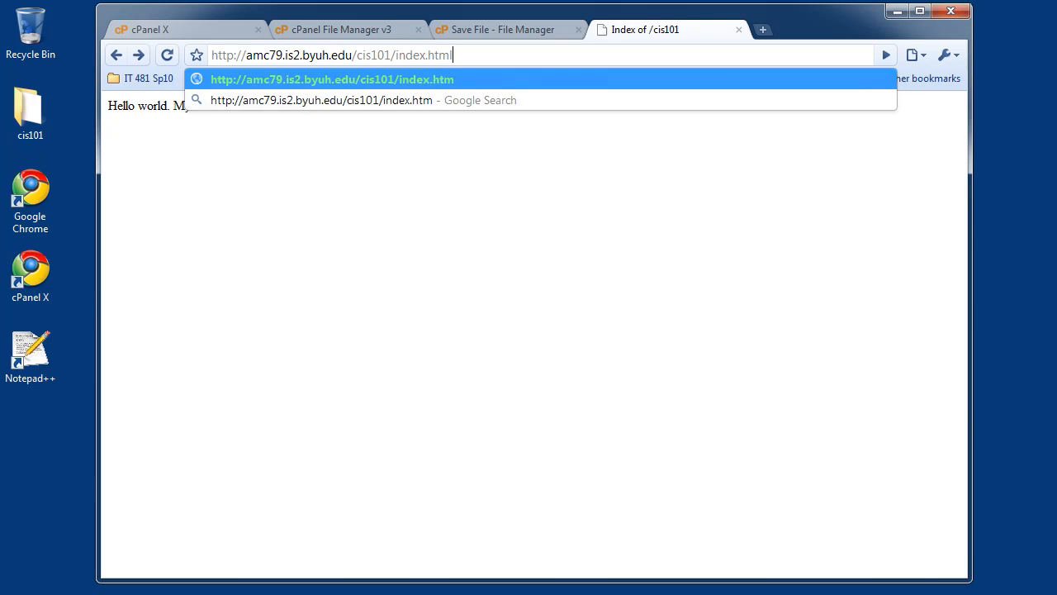
key(Return)
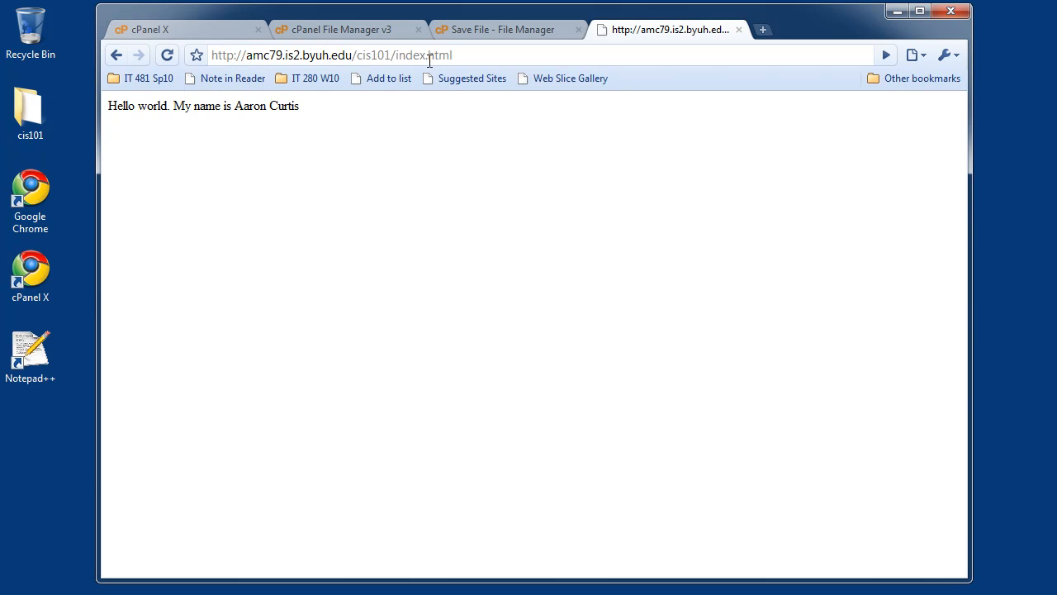
Step: Remove index.html from the address, leaving amc79.is2.byuh.edu/cis101/, and examine the page text
click(393, 56)
drag(395, 56, 485, 56)
key(BackSpace)
drag(304, 109, 106, 104)
click(149, 149)
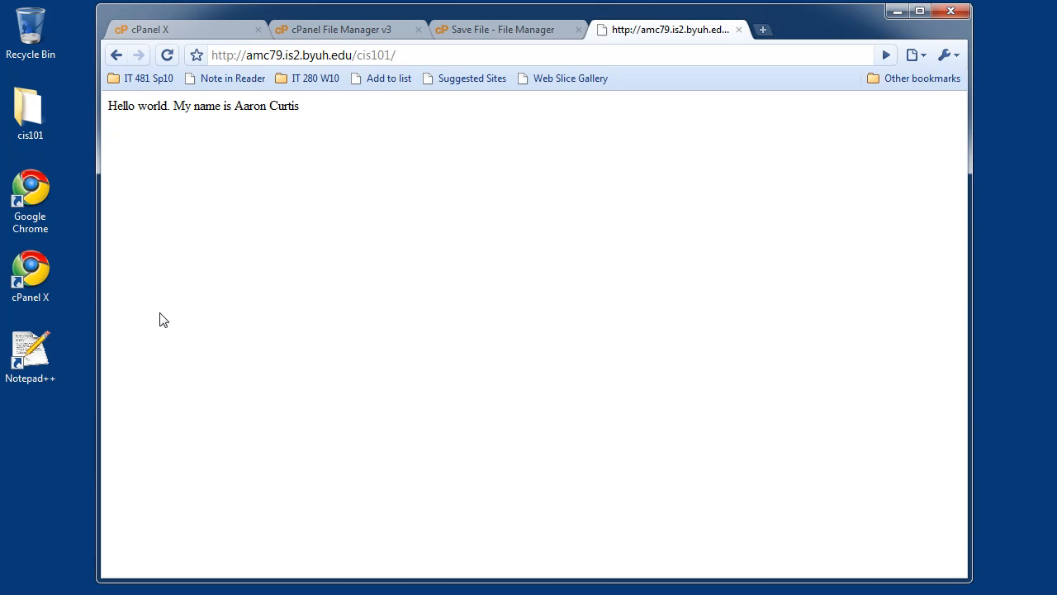